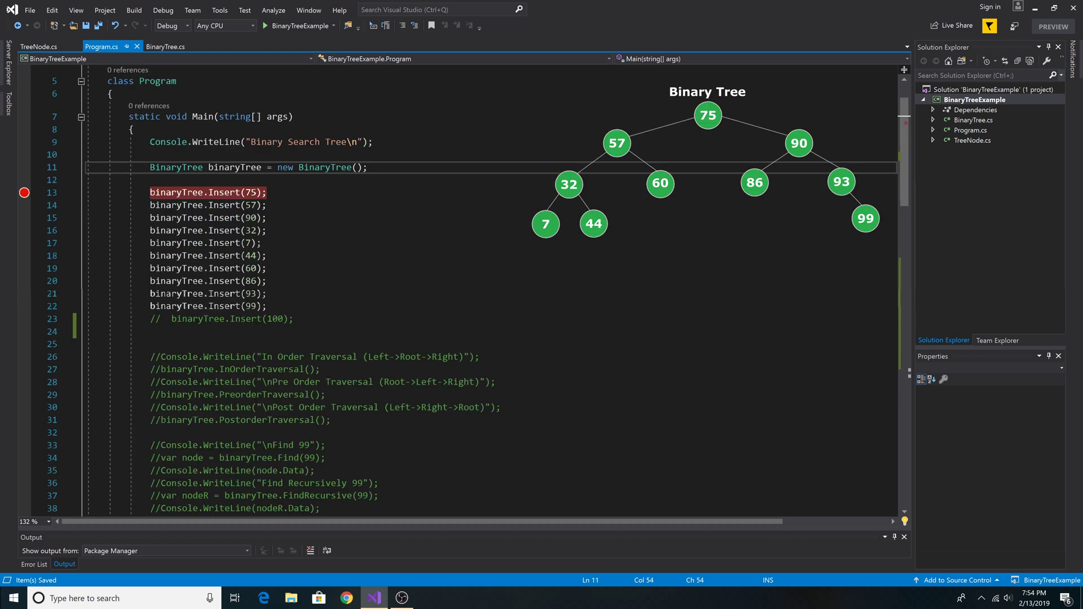
Move down Program.cs past the ten inserted values to the IsBalanced() call at line 59
key("Down")
key("Down")
key("Down")
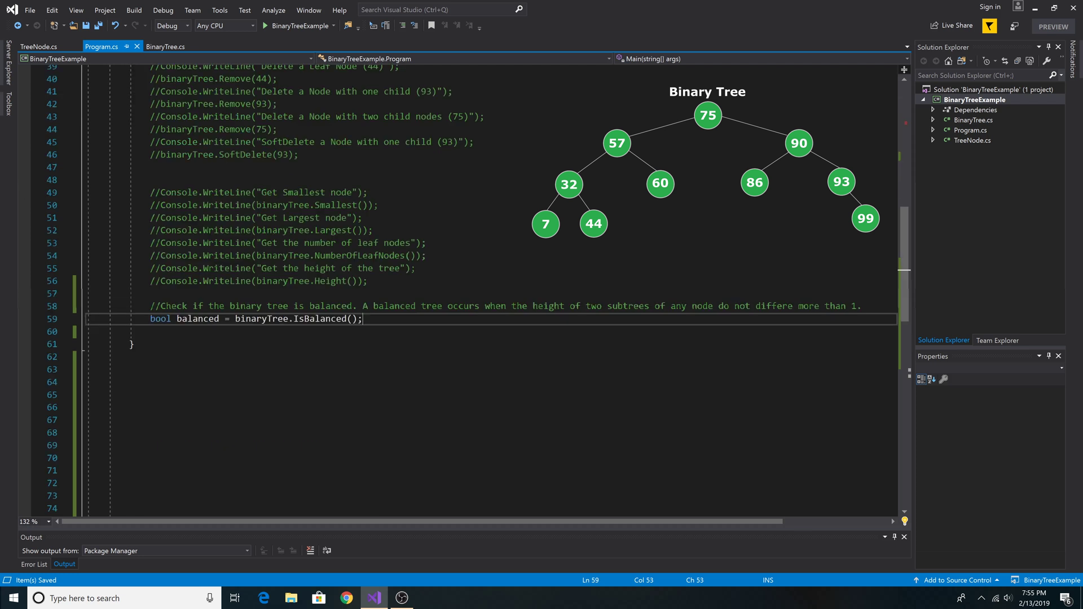
Walk BinaryTree.IsBalanced's empty-tree return and root.IsBalanced() lines, then reach TreeNode.IsBalanced
key("ctrl+Tab")
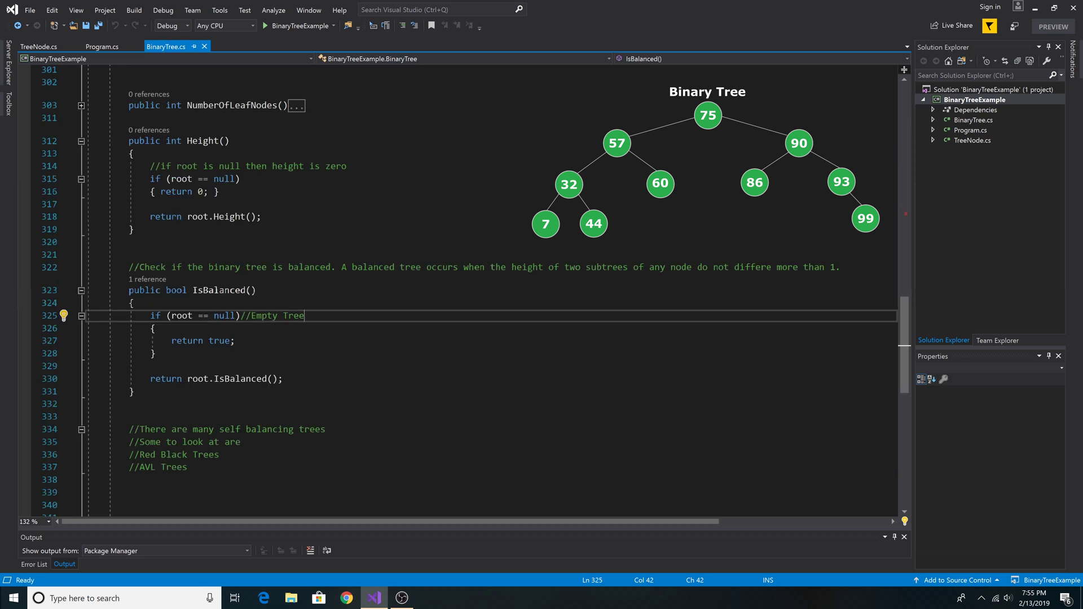
key("Down")
key("Down")
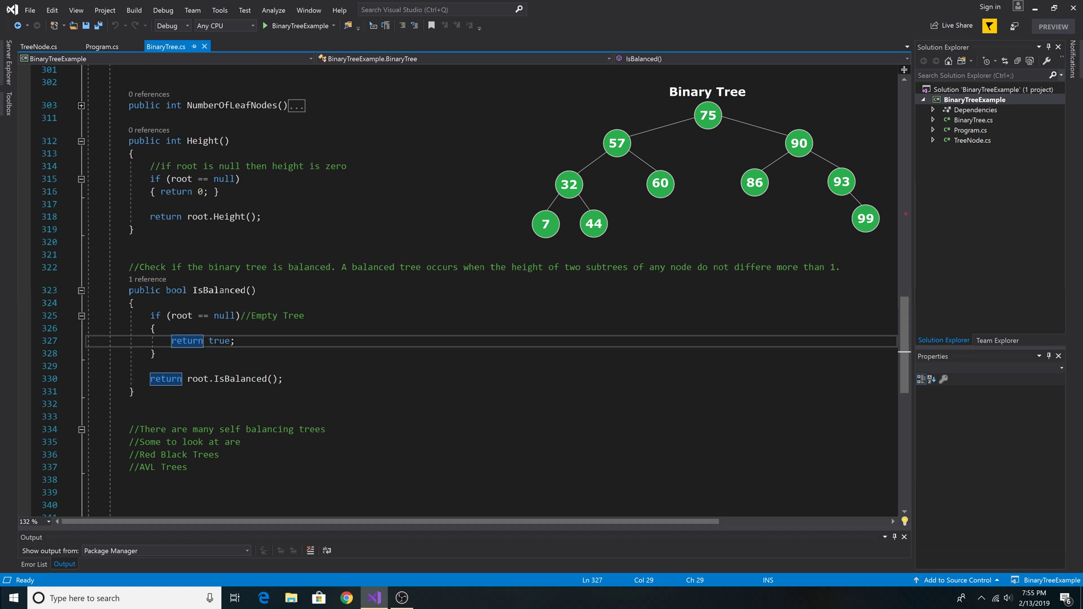
key("Down")
key("Down")
key("Down")
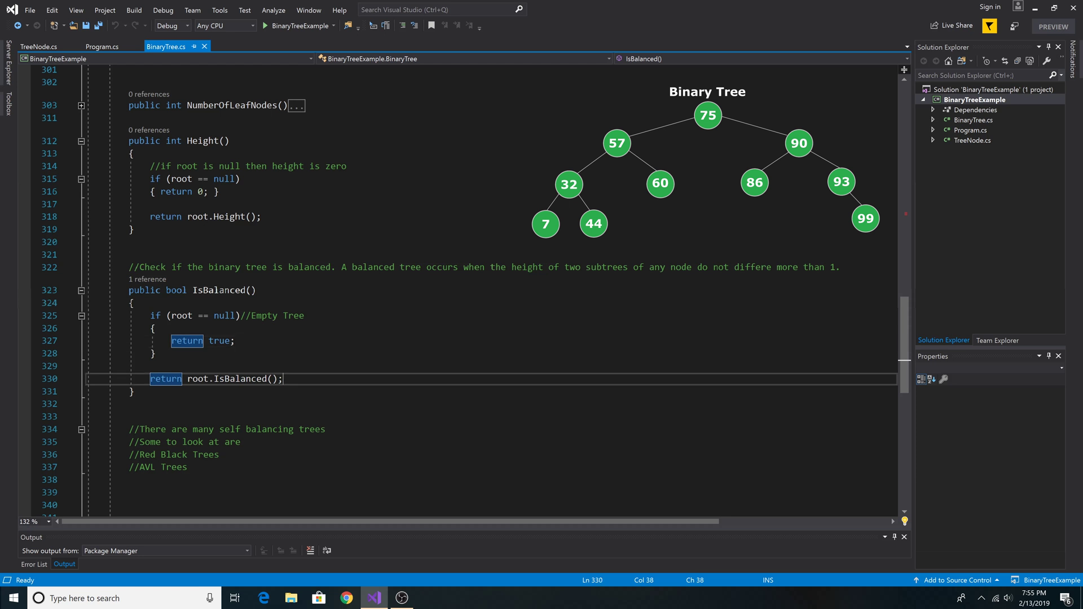
key("ctrl+Tab")
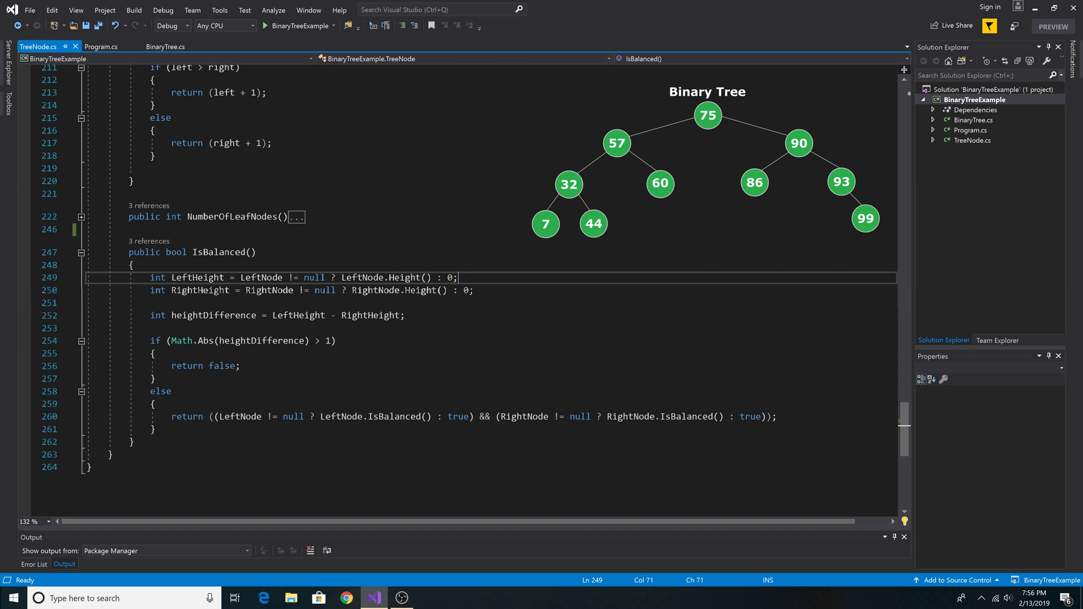
key("Down")
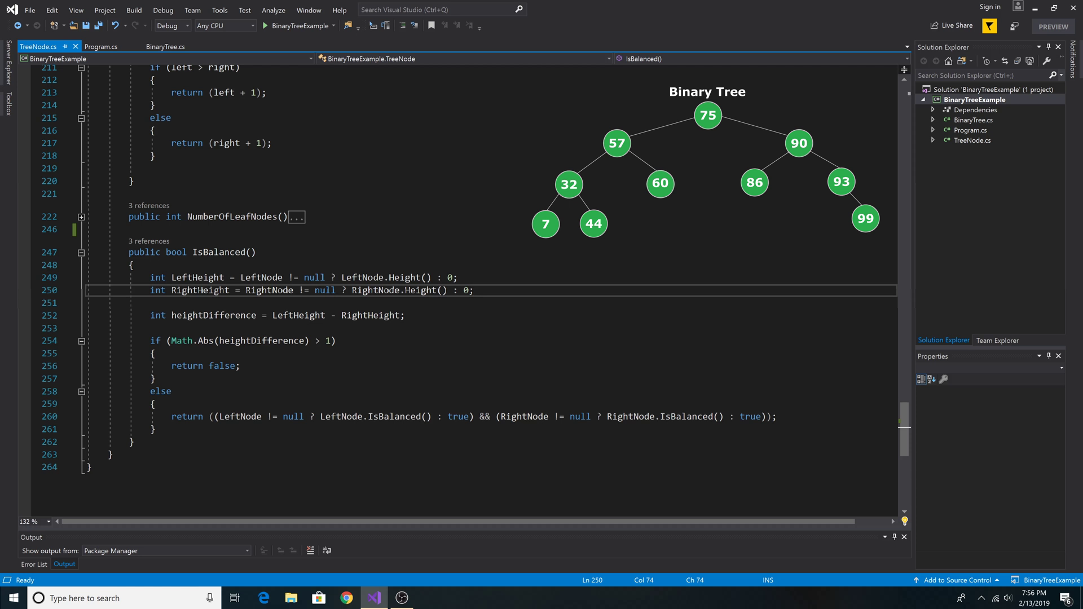
key("Down")
key("Down")
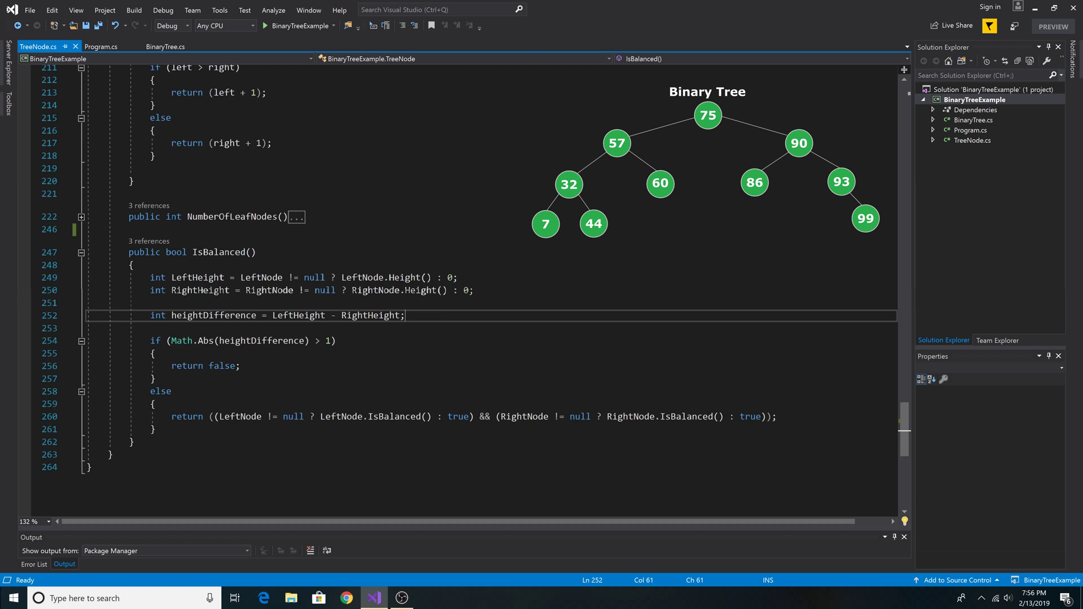
key("Down")
key("Down")
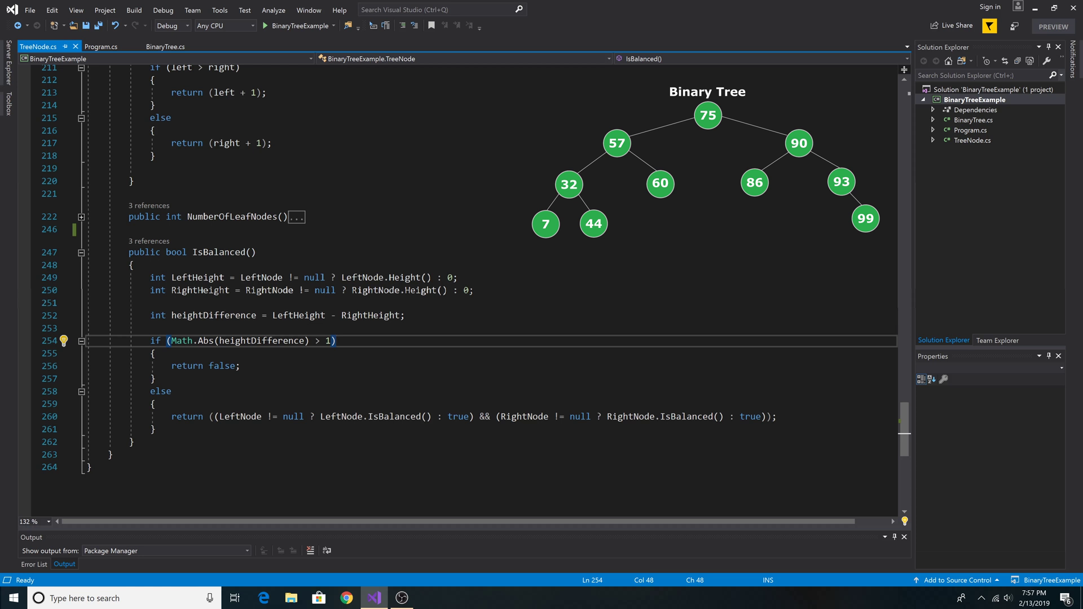
key("Down")
key("Down")
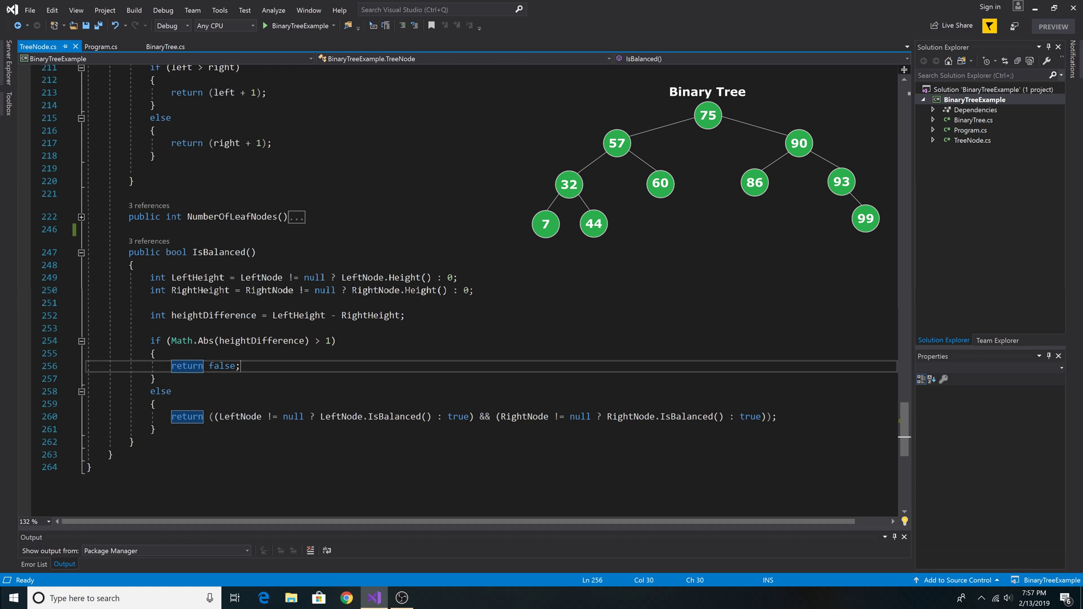
key("Down")
key("Down")
key("Down")
key("End")
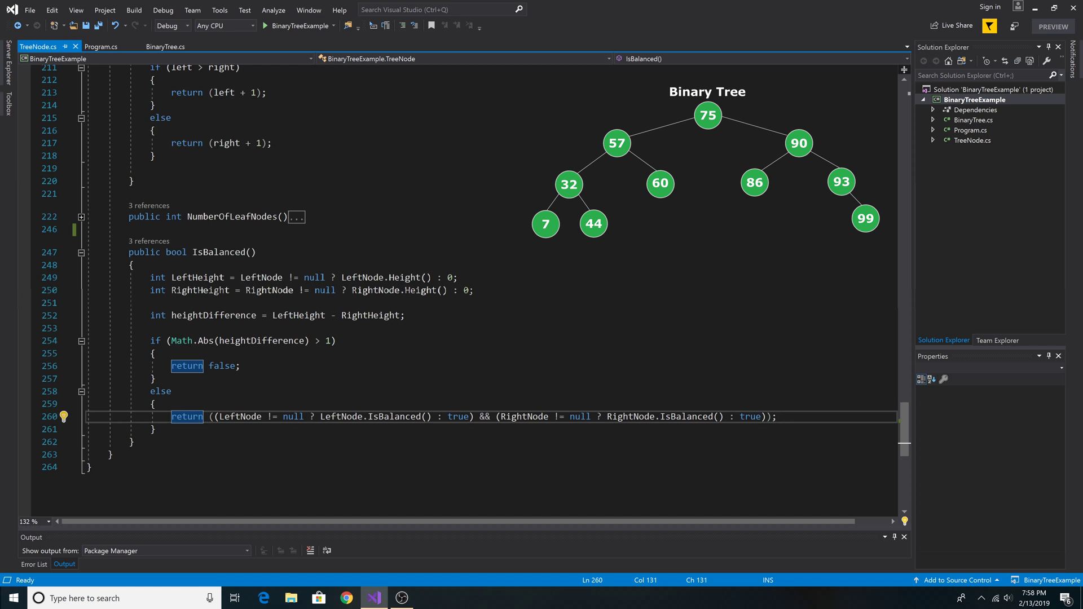
Step into IsBalanced and continue through each node's recursive check until balanced = true
left_click(272, 26)
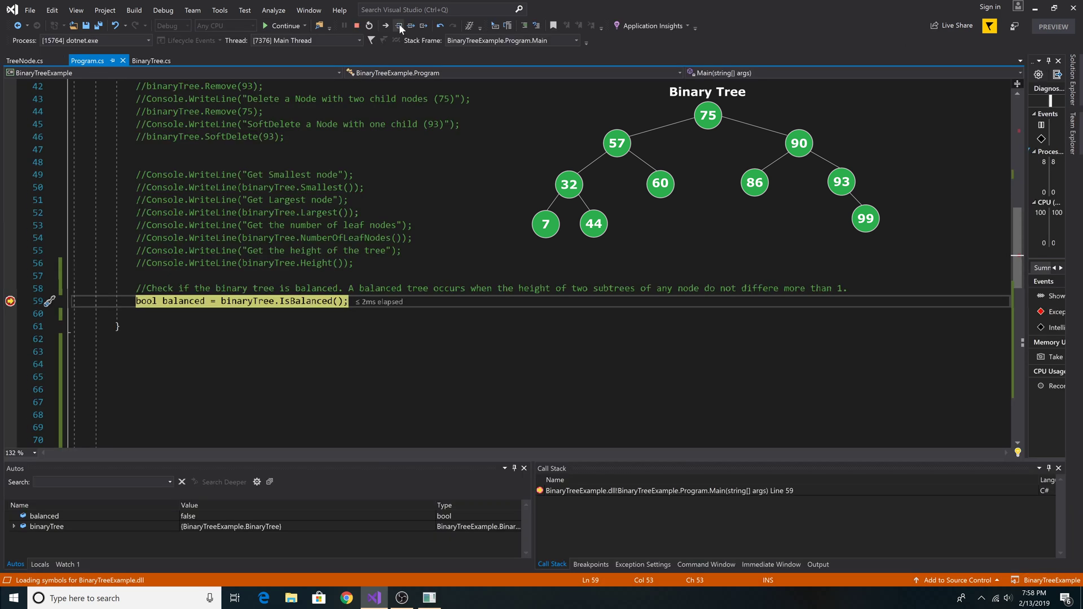
left_click(399, 25)
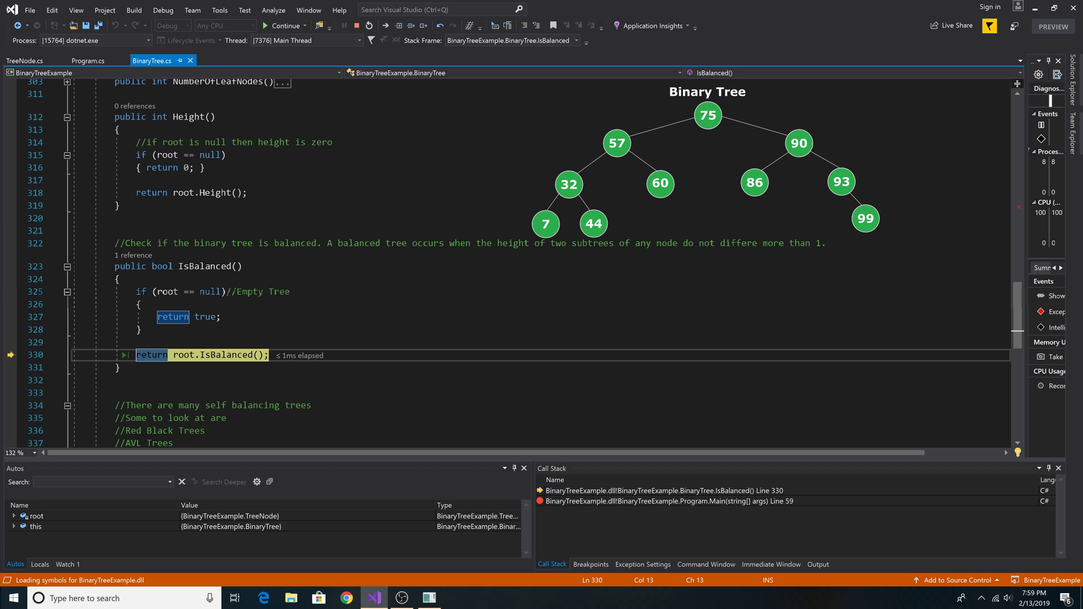
key("F11")
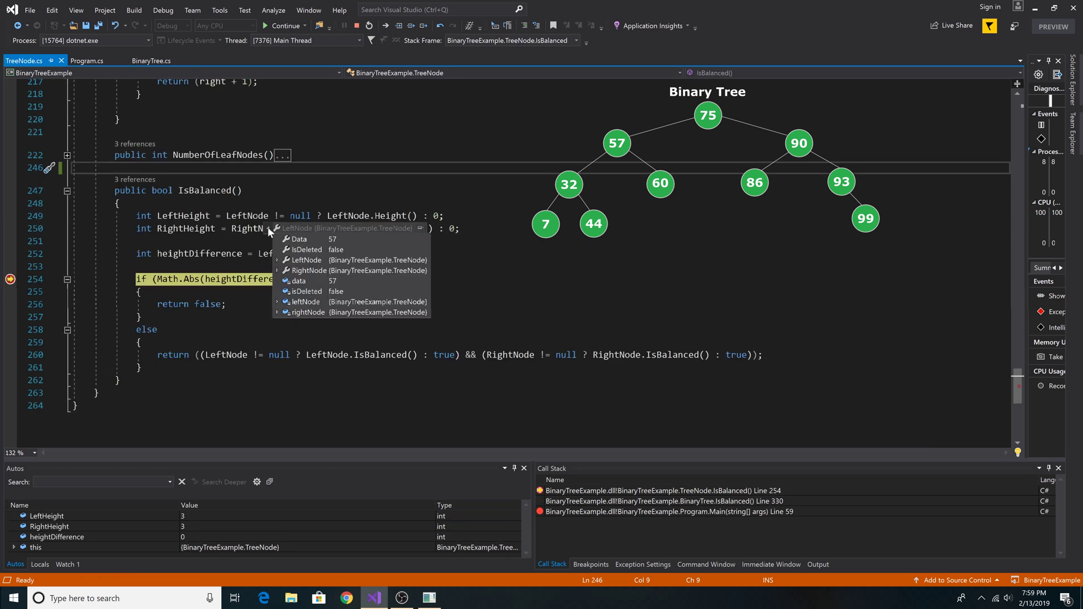
mouse_move(255, 229)
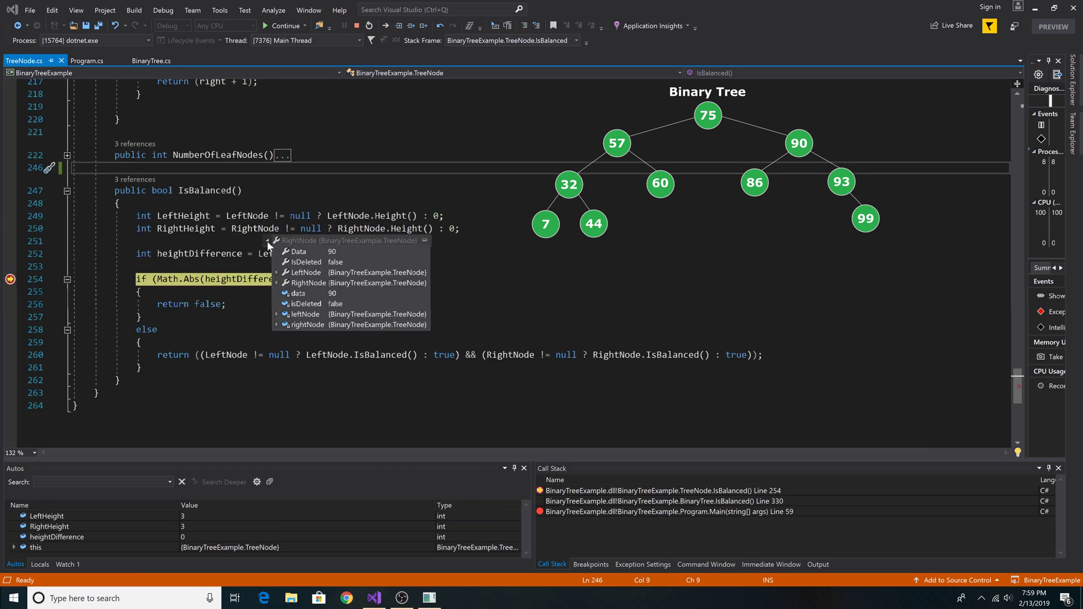
key("F5")
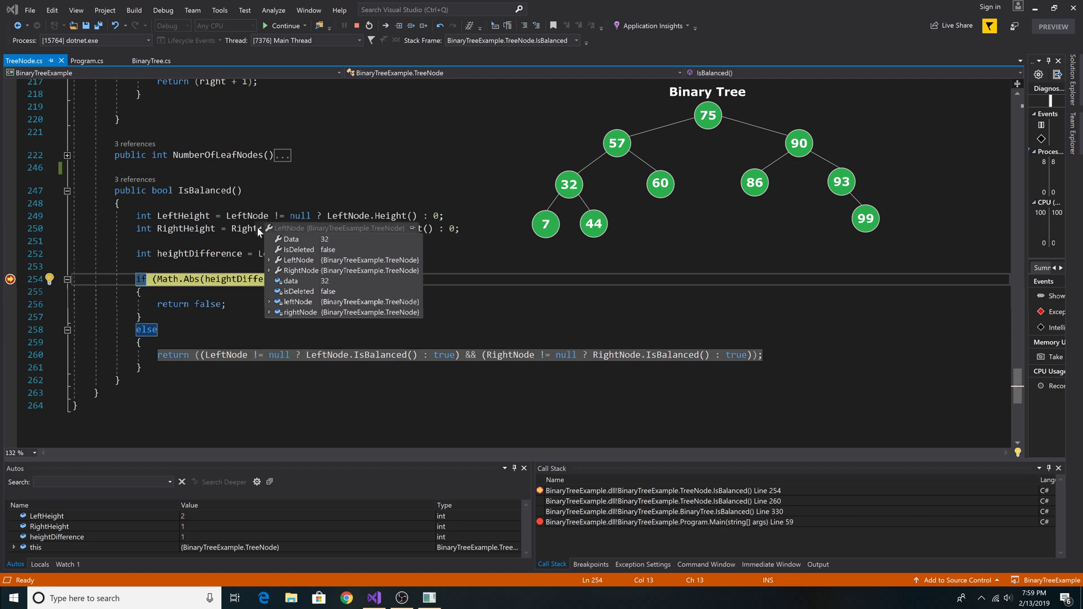
key("F5")
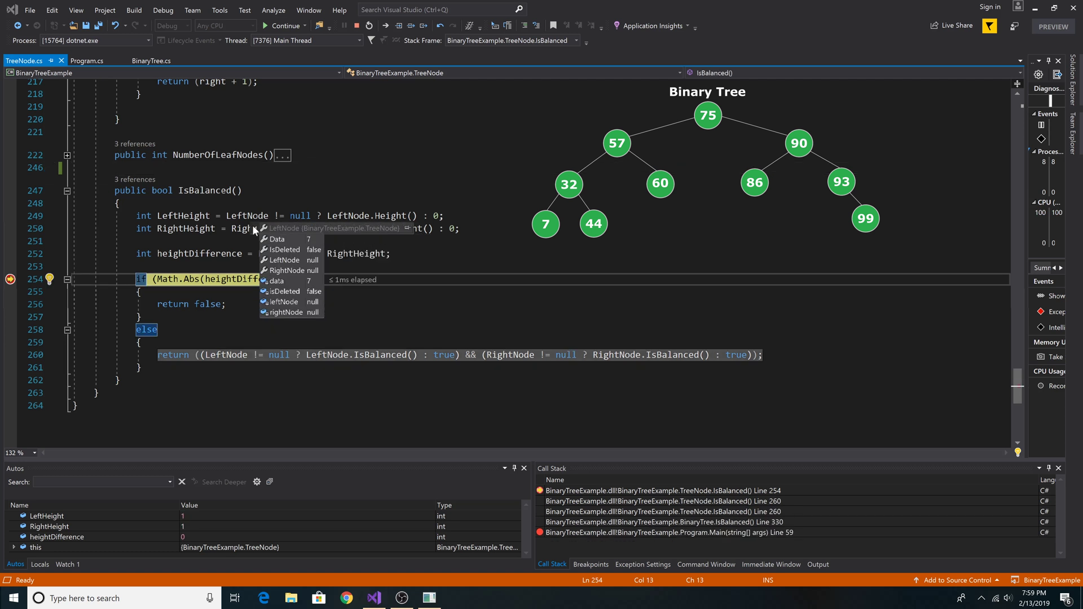
key("F5")
key("F5")
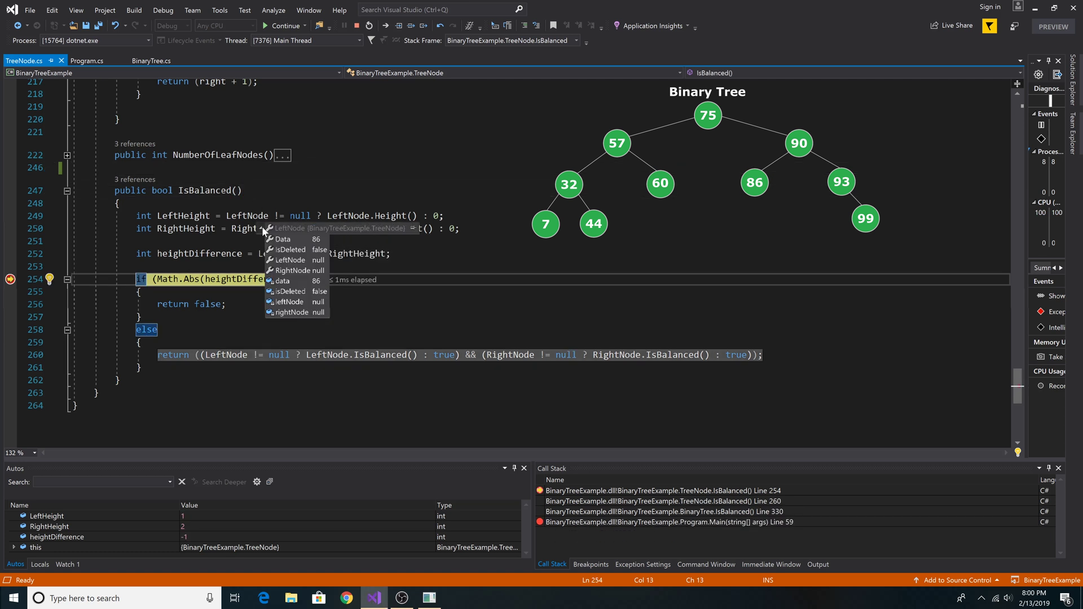
key("F5")
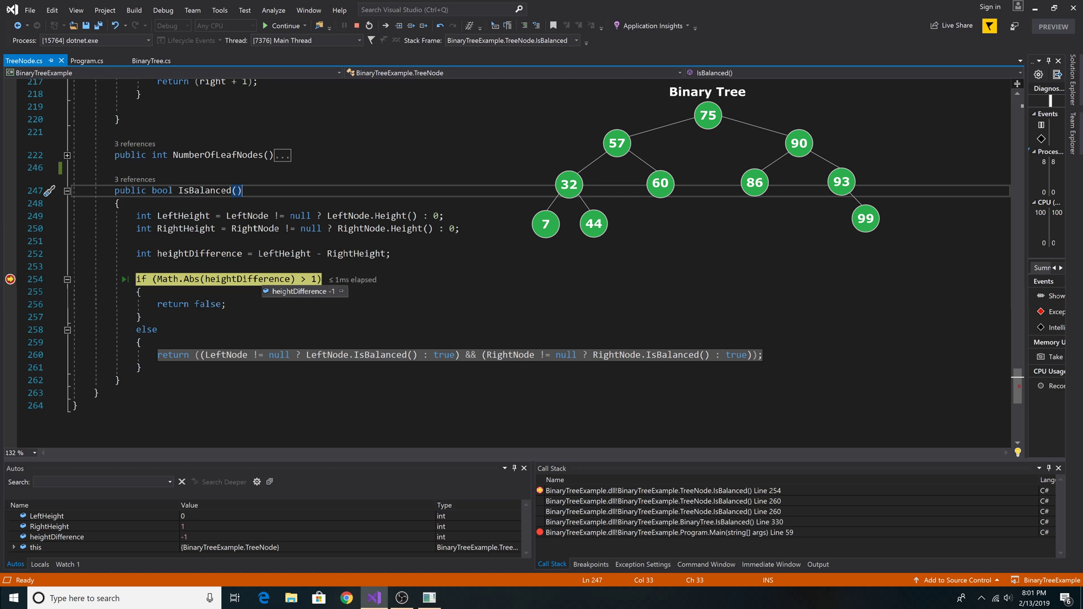
key("F5")
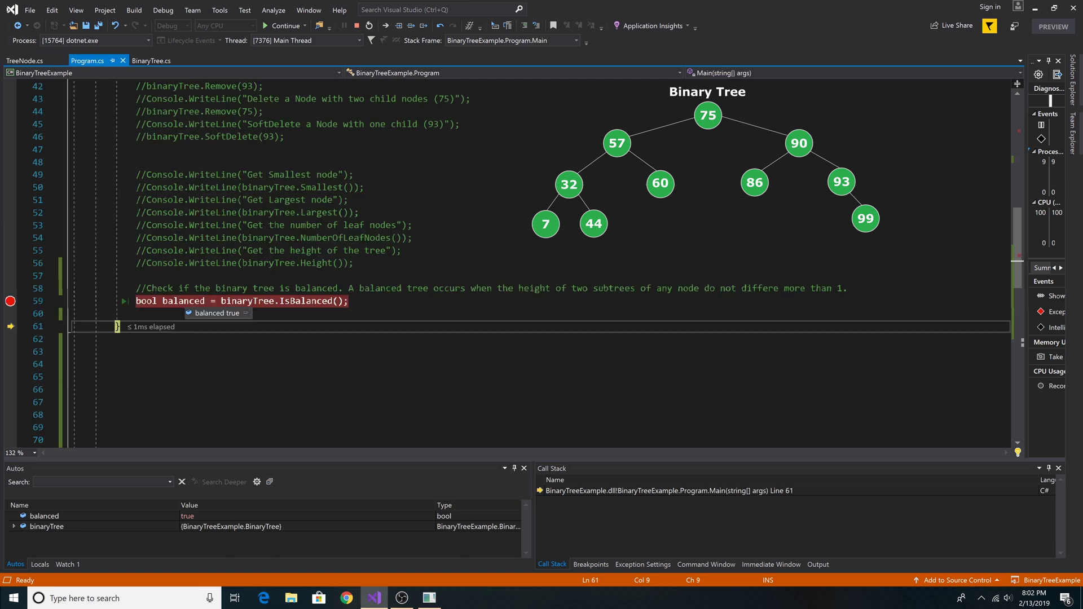
Rerun debugging, step past the line-254 height check to return false, back in Main
key("F5")
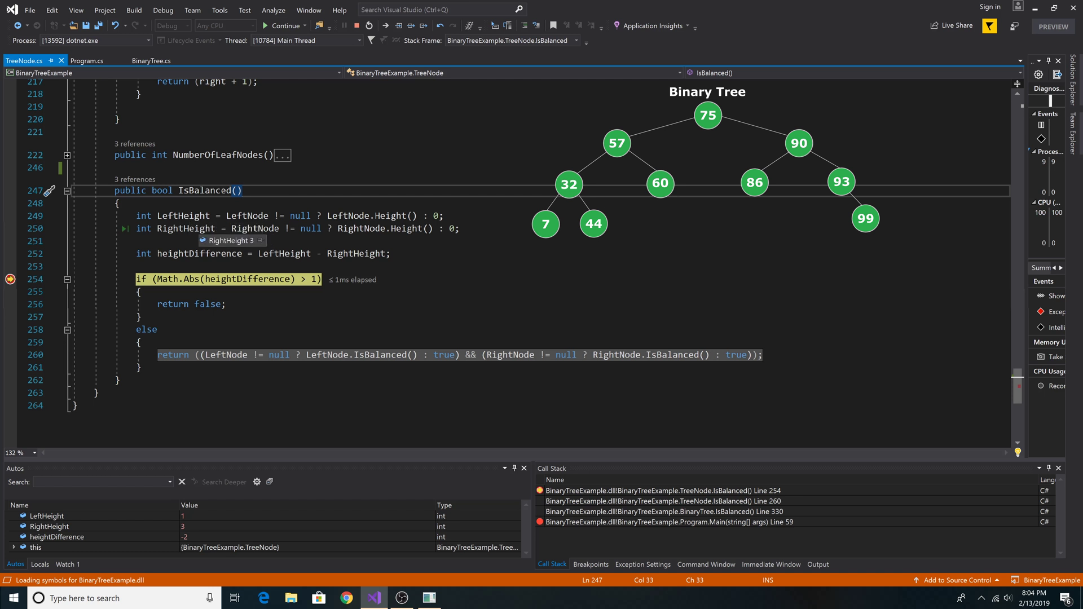
key("F10")
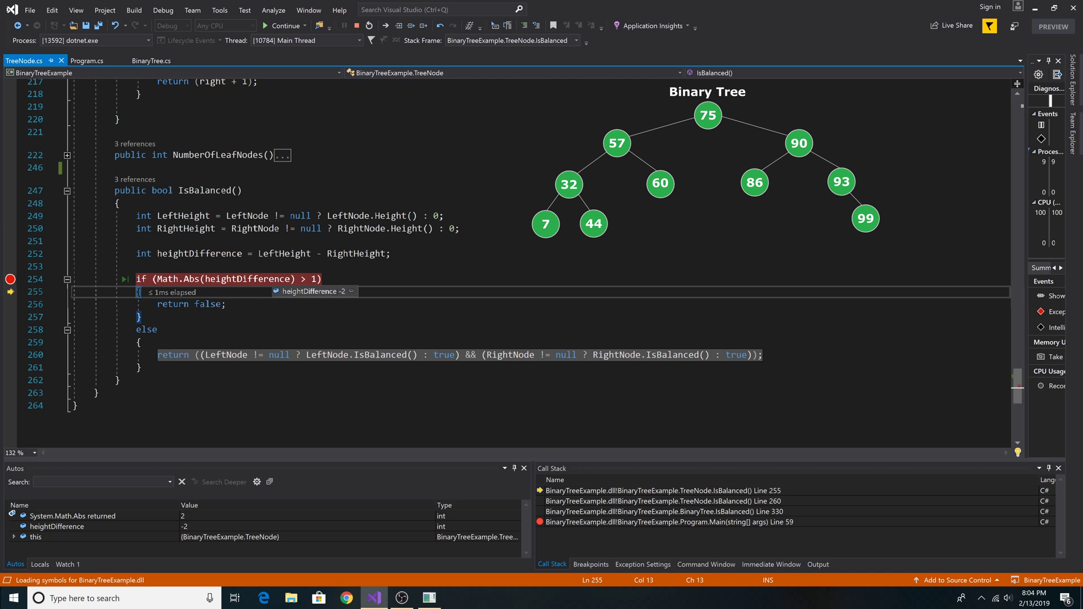
key("F10")
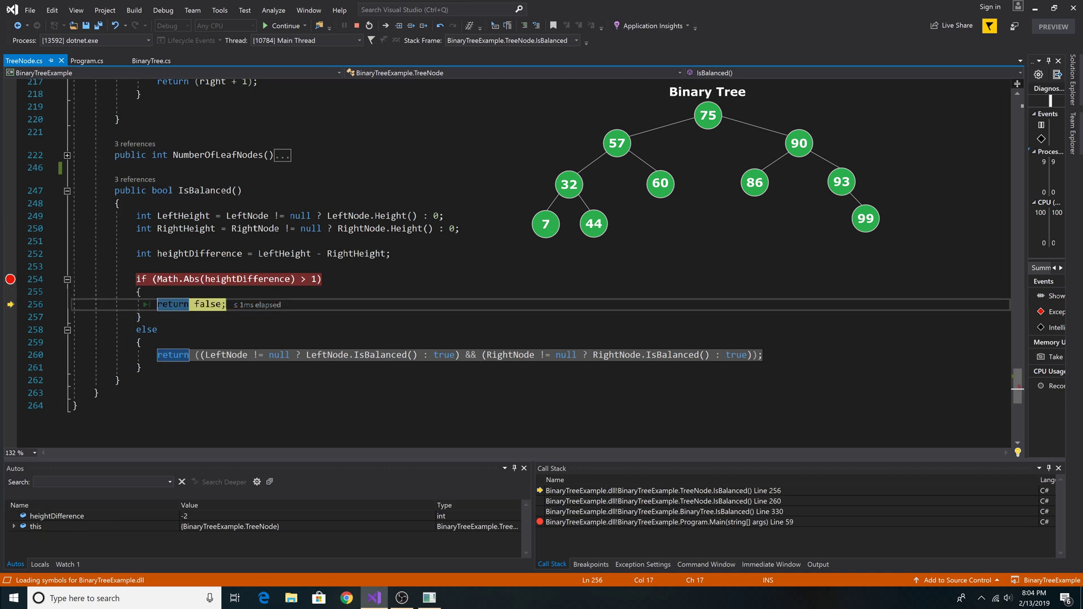
key("F5")
key("Up")
key("Up")
key("End")
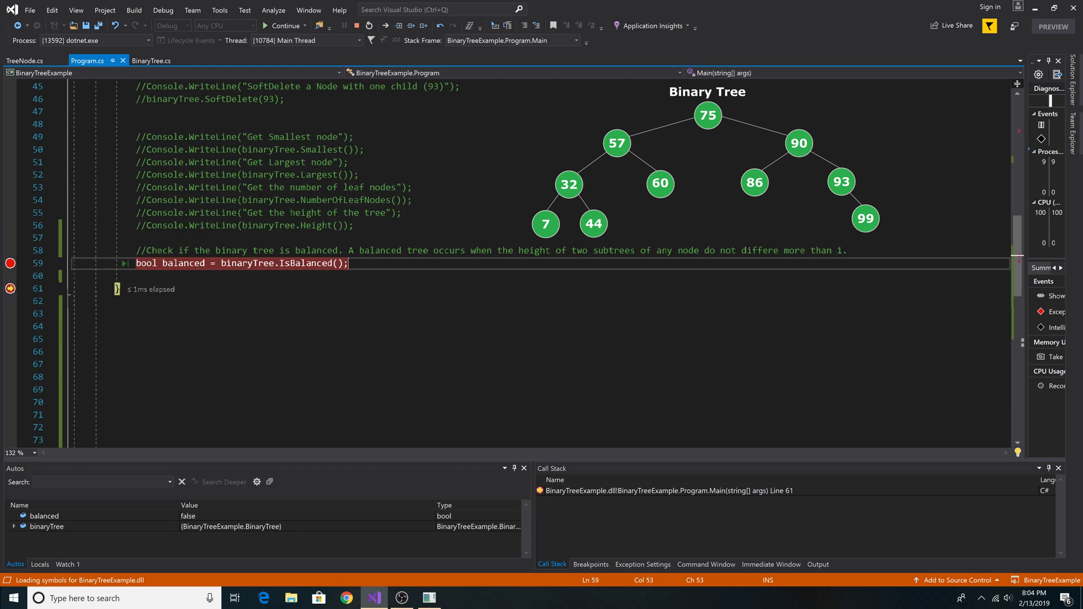